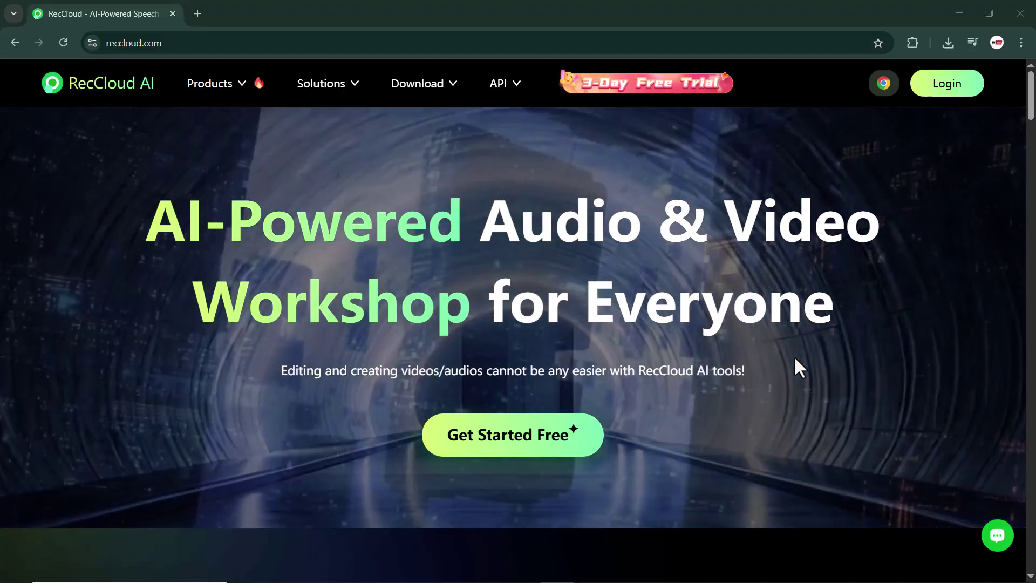
Step: Scroll down through the AI Tools list and back up to browse the available tools
{"action": "scroll", "coordinate": [795, 359], "scroll_direction": "down", "scroll_amount": 3}
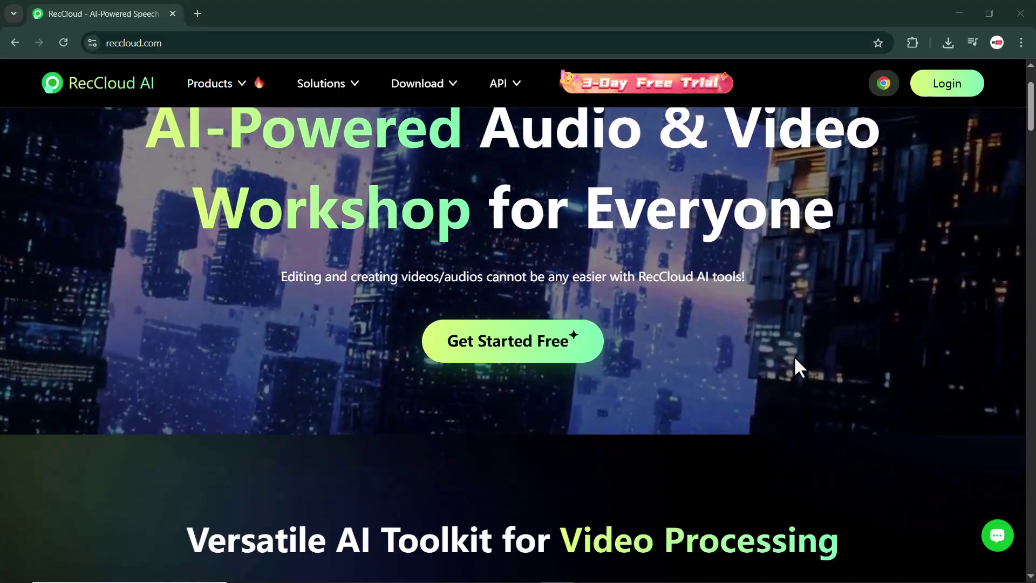
{"action": "scroll", "coordinate": [795, 358], "scroll_direction": "down", "scroll_amount": 5}
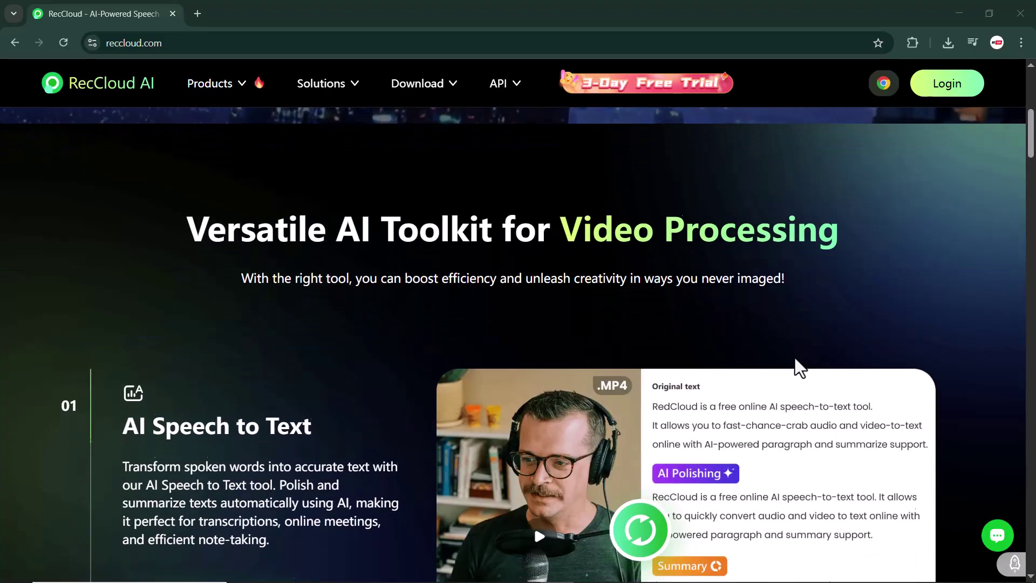
{"action": "scroll", "coordinate": [794, 358], "scroll_direction": "down", "scroll_amount": 1}
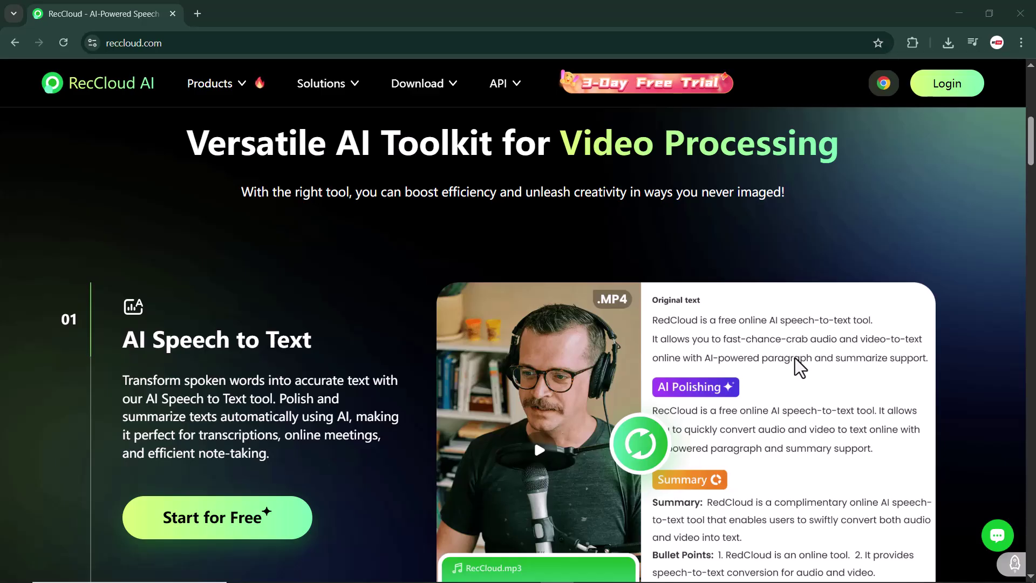
{"action": "scroll", "coordinate": [795, 359], "scroll_direction": "down", "scroll_amount": 2}
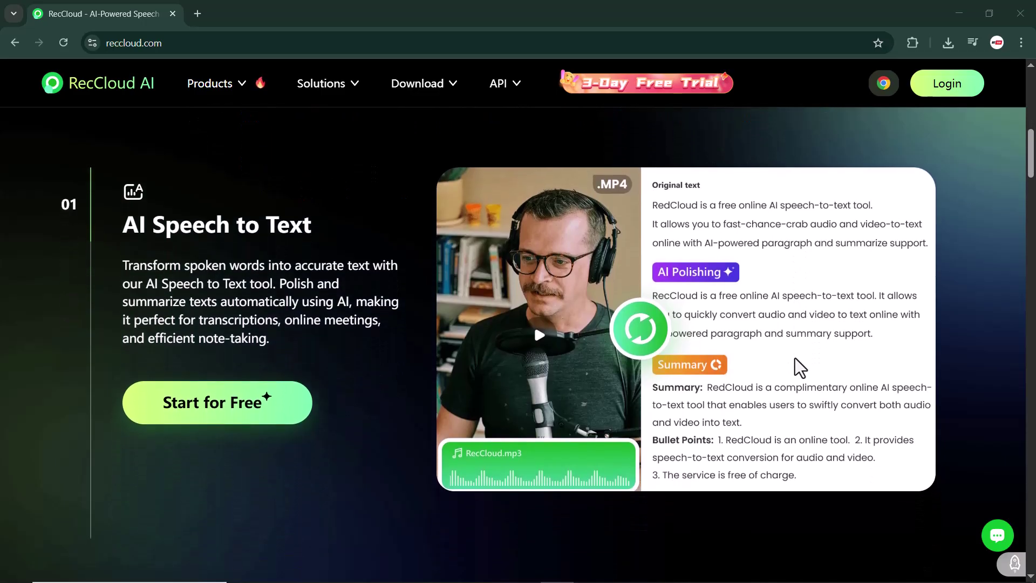
{"action": "scroll", "coordinate": [795, 359], "scroll_direction": "down", "scroll_amount": 3}
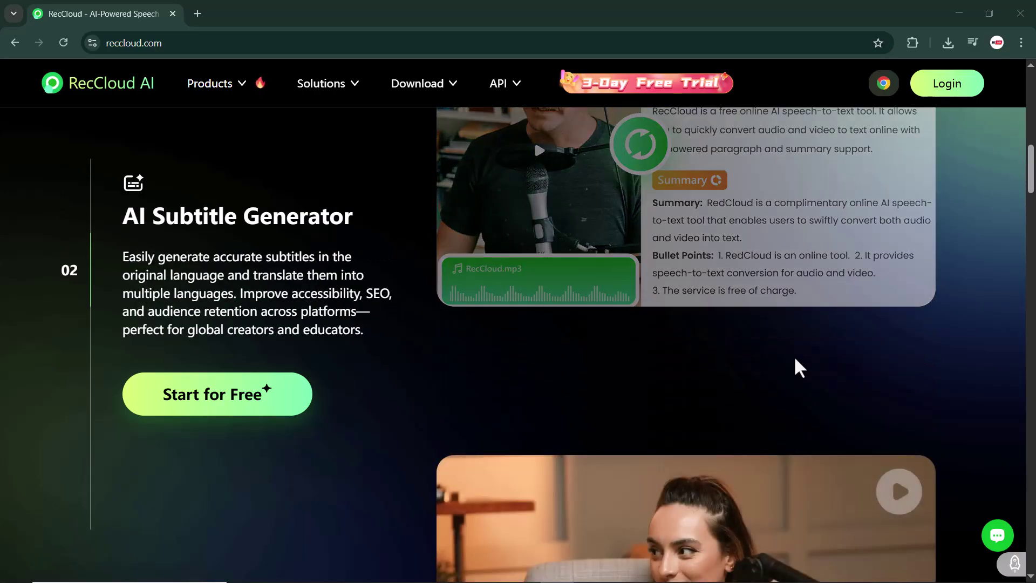
{"action": "scroll", "coordinate": [794, 355], "scroll_direction": "down", "scroll_amount": 5}
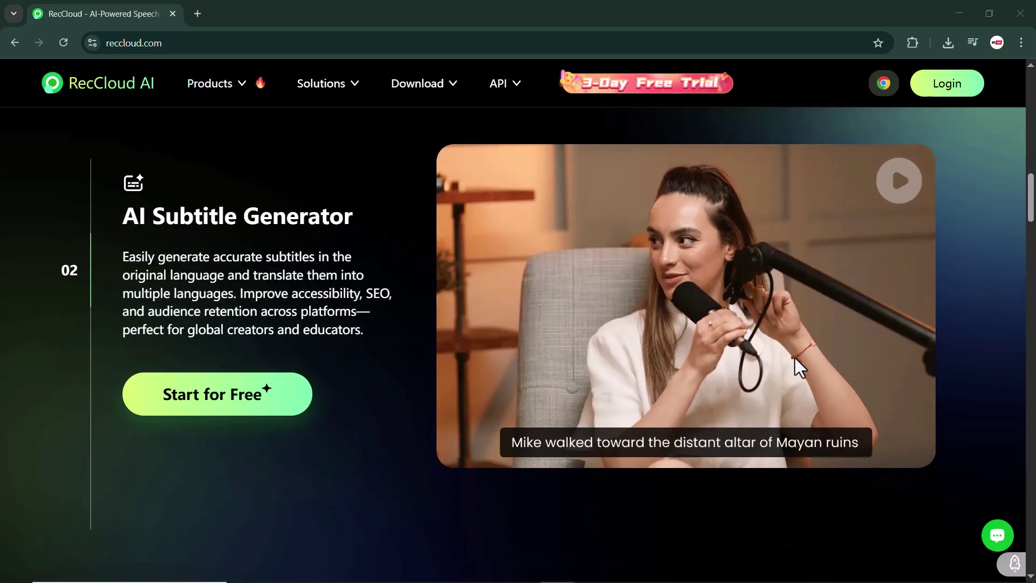
{"action": "scroll", "coordinate": [795, 358], "scroll_direction": "down", "scroll_amount": 1}
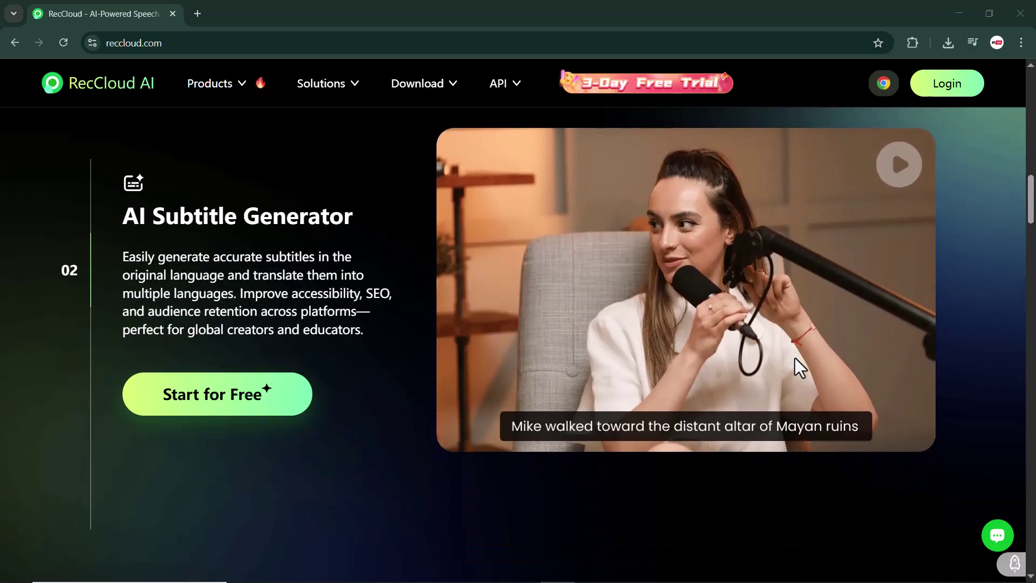
{"action": "scroll", "coordinate": [795, 357], "scroll_direction": "down", "scroll_amount": 5}
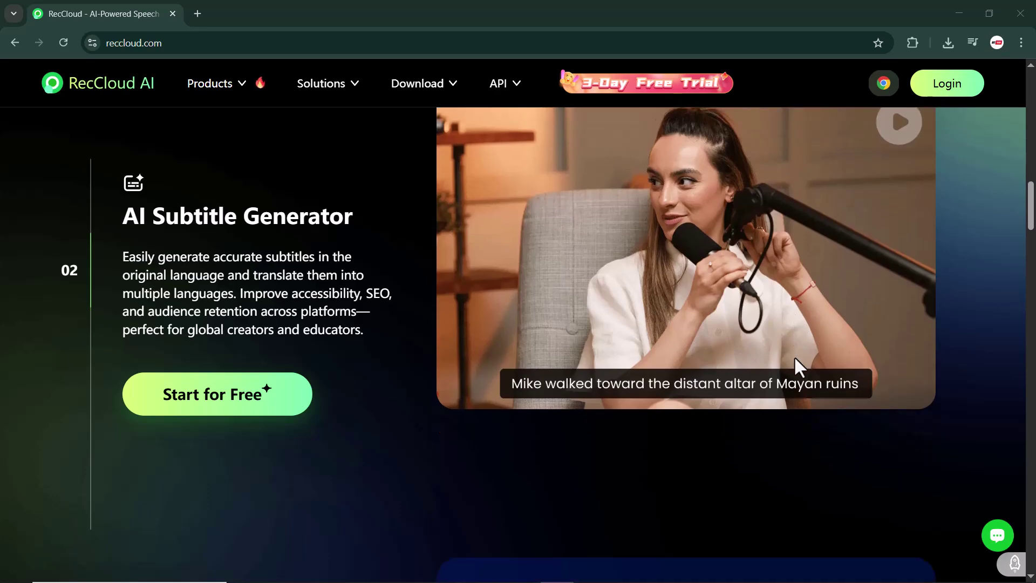
{"action": "scroll", "coordinate": [794, 355], "scroll_direction": "down", "scroll_amount": 2}
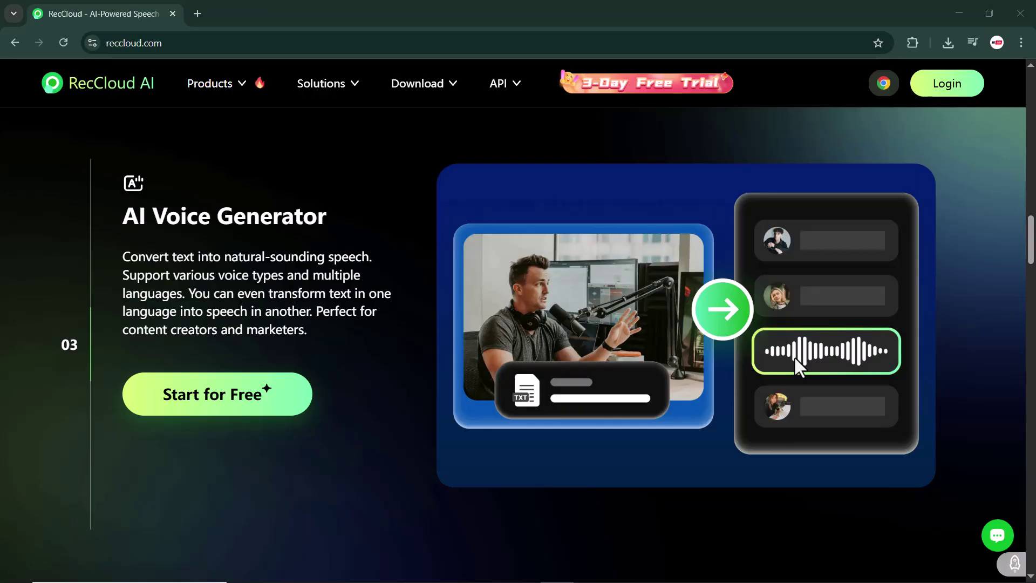
{"action": "scroll", "coordinate": [794, 355], "scroll_direction": "down", "scroll_amount": 5}
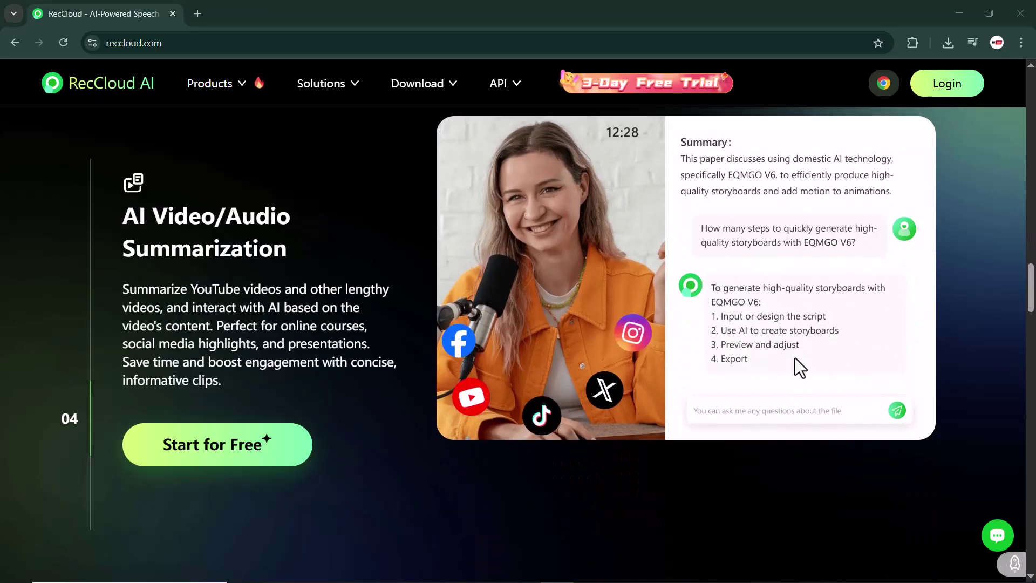
{"action": "scroll", "coordinate": [795, 358], "scroll_direction": "down", "scroll_amount": 3}
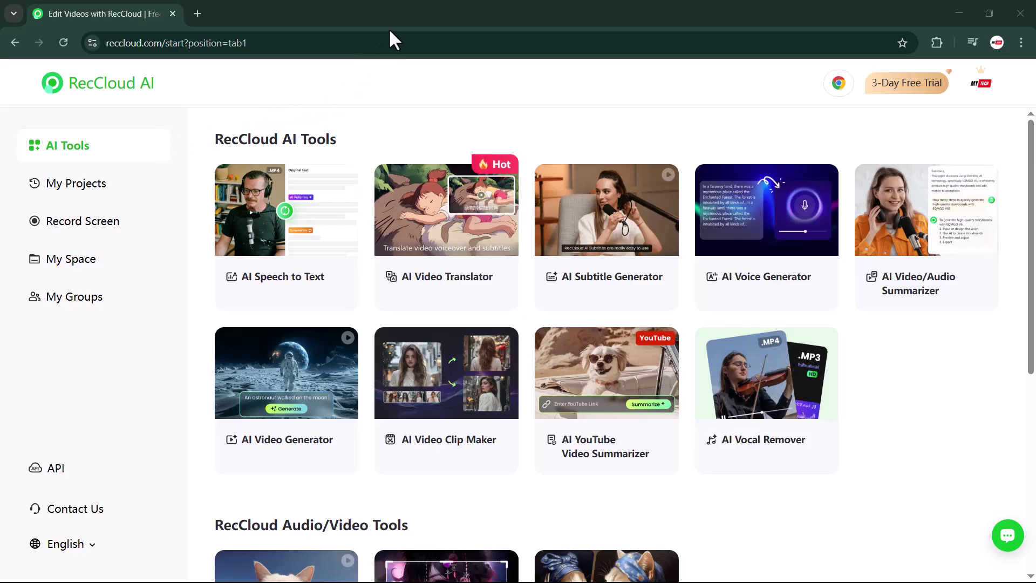
{"action": "scroll", "coordinate": [283, 453], "scroll_direction": "down", "scroll_amount": 6}
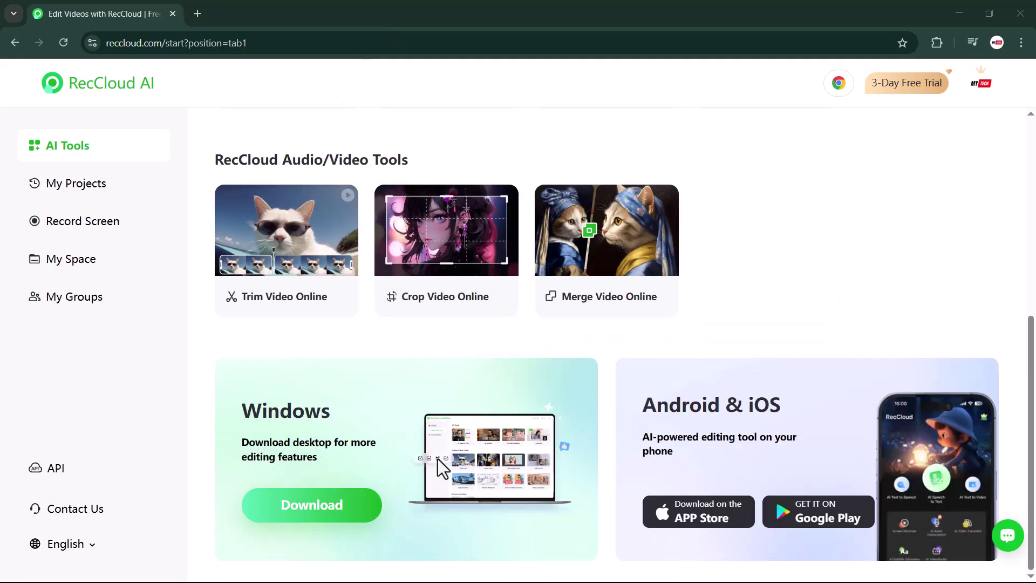
{"action": "scroll", "coordinate": [714, 448], "scroll_direction": "up", "scroll_amount": 6}
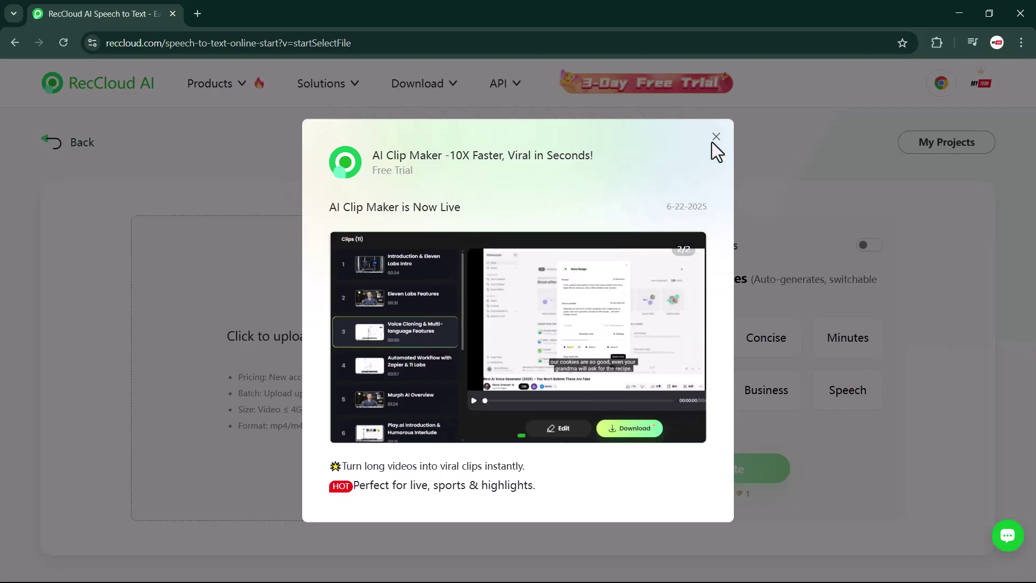
Step: Upload the Video file and generate its AI-polished transcript with summary and key points
{"action": "left_click", "coordinate": [716, 137]}
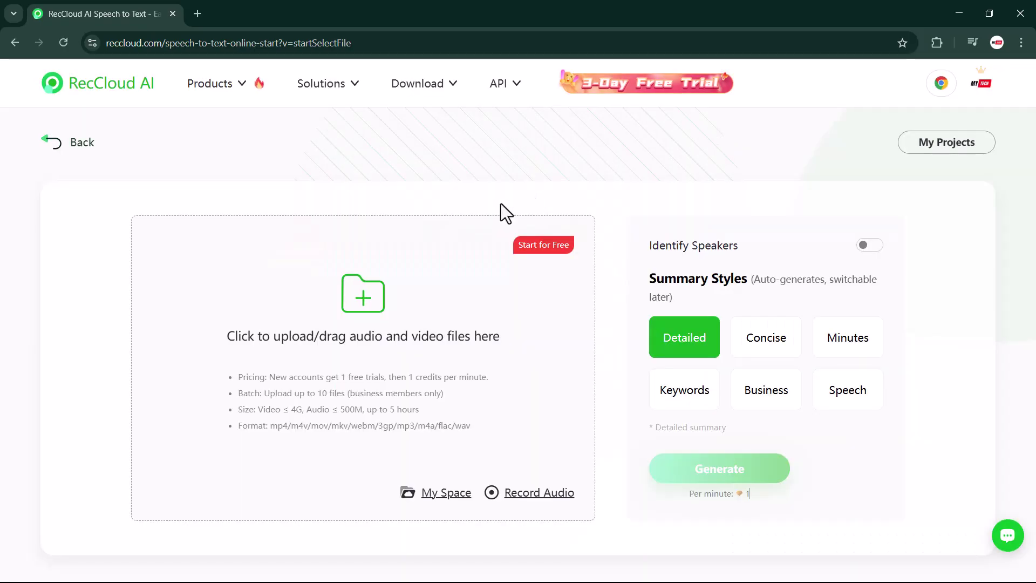
{"action": "left_click", "coordinate": [356, 296]}
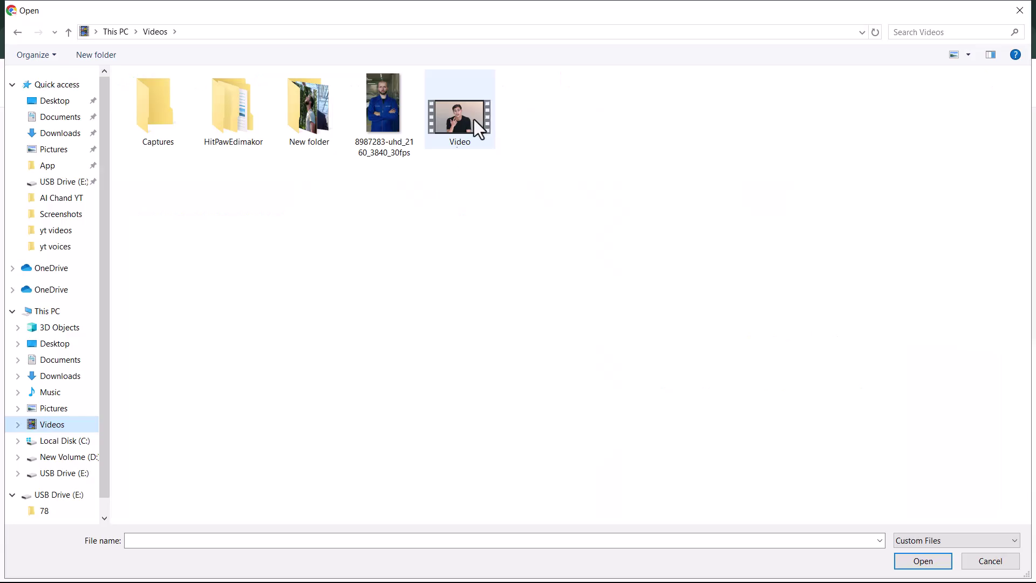
{"action": "left_click", "coordinate": [452, 127]}
{"action": "double_click", "coordinate": [452, 128]}
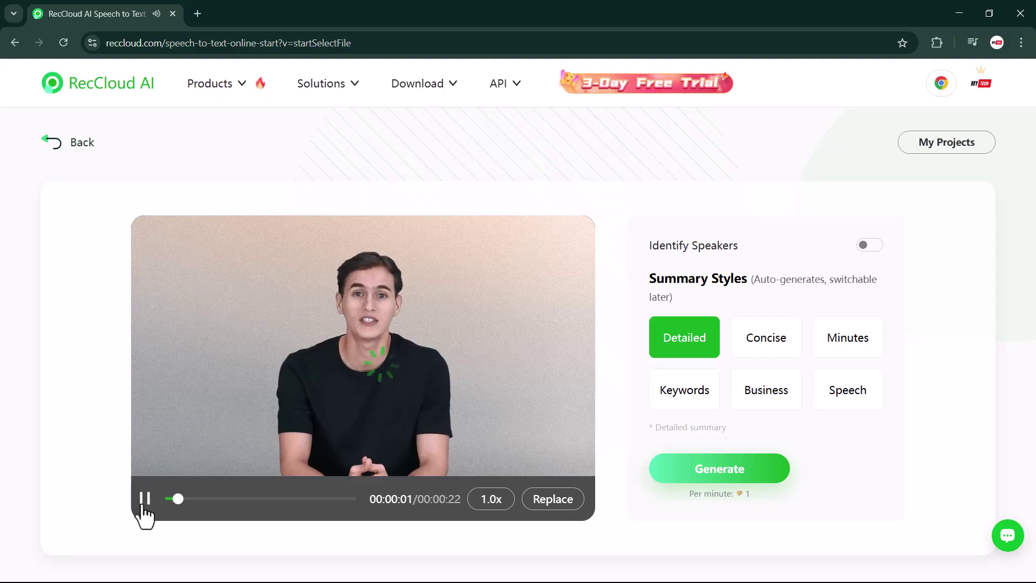
{"action": "left_click", "coordinate": [144, 507]}
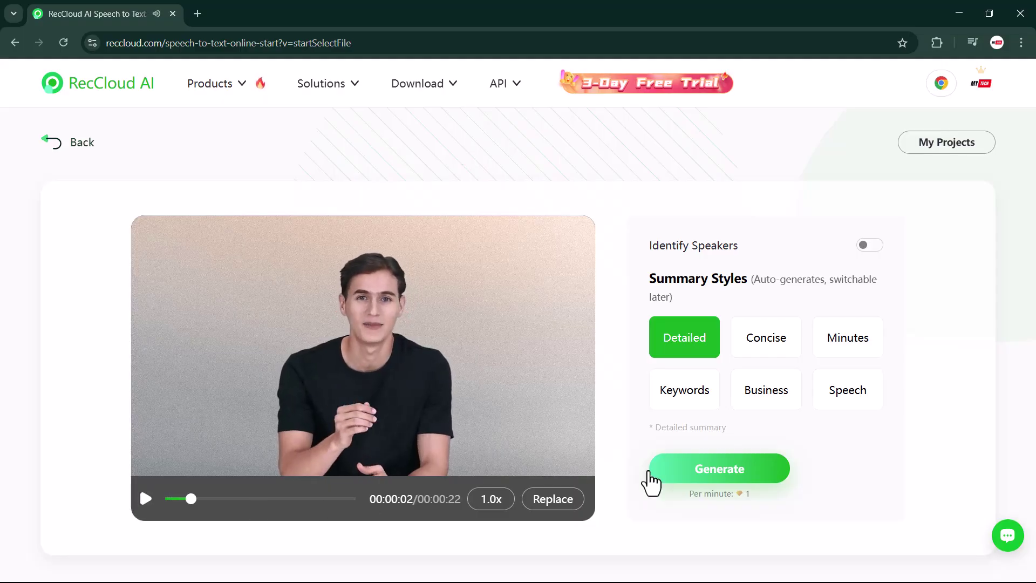
{"action": "left_click", "coordinate": [702, 470]}
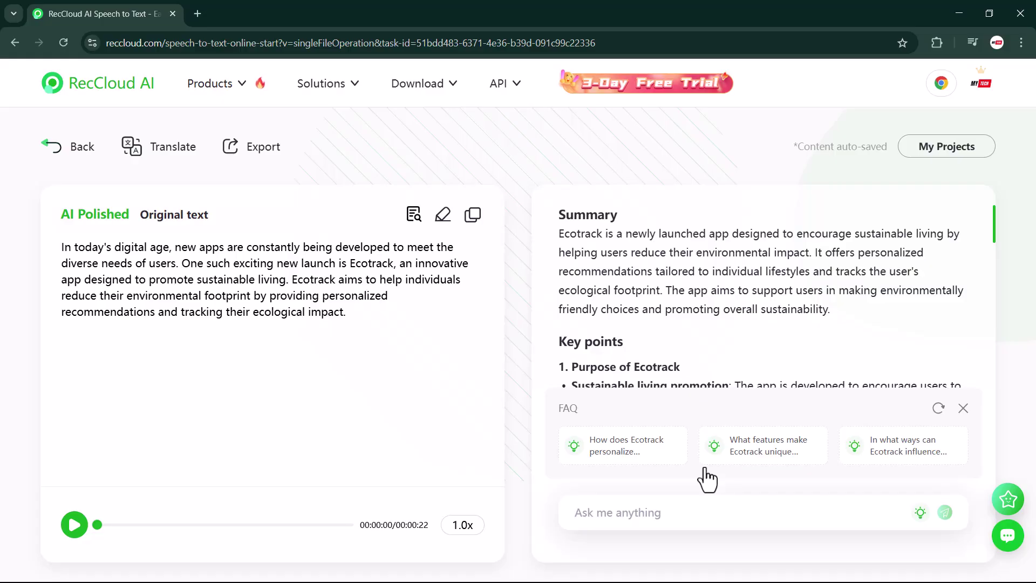
Step: Go back to AI Tools and upload the Video file to the AI Subtitle Generator
{"action": "key", "text": "alt+Left"}
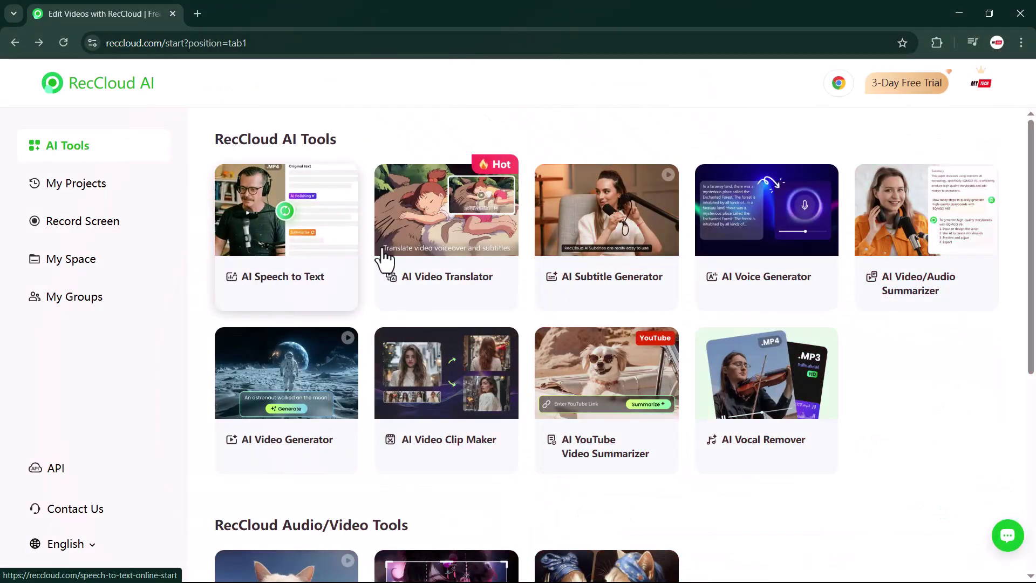
{"action": "left_click", "coordinate": [614, 216]}
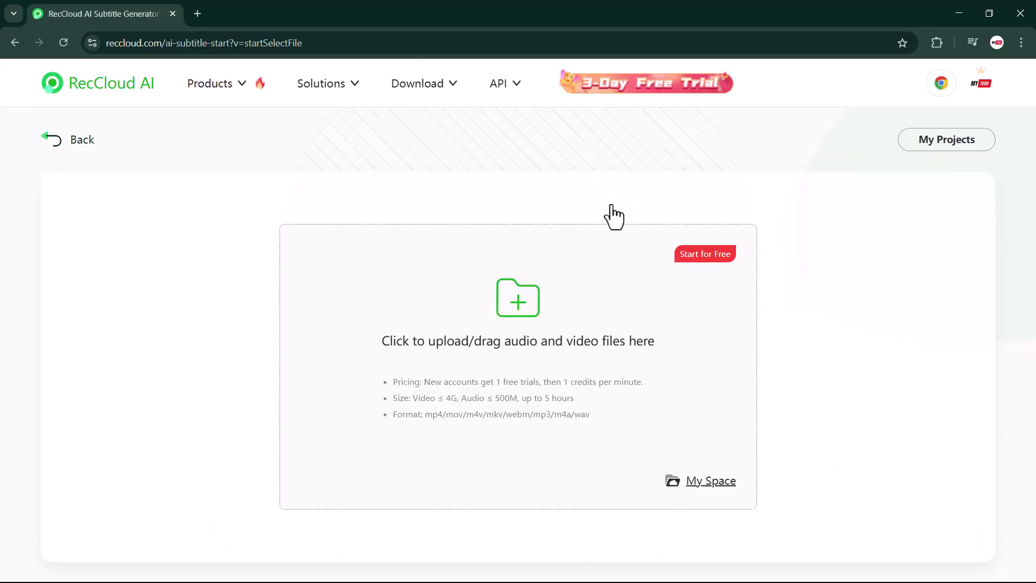
{"action": "left_click", "coordinate": [507, 309]}
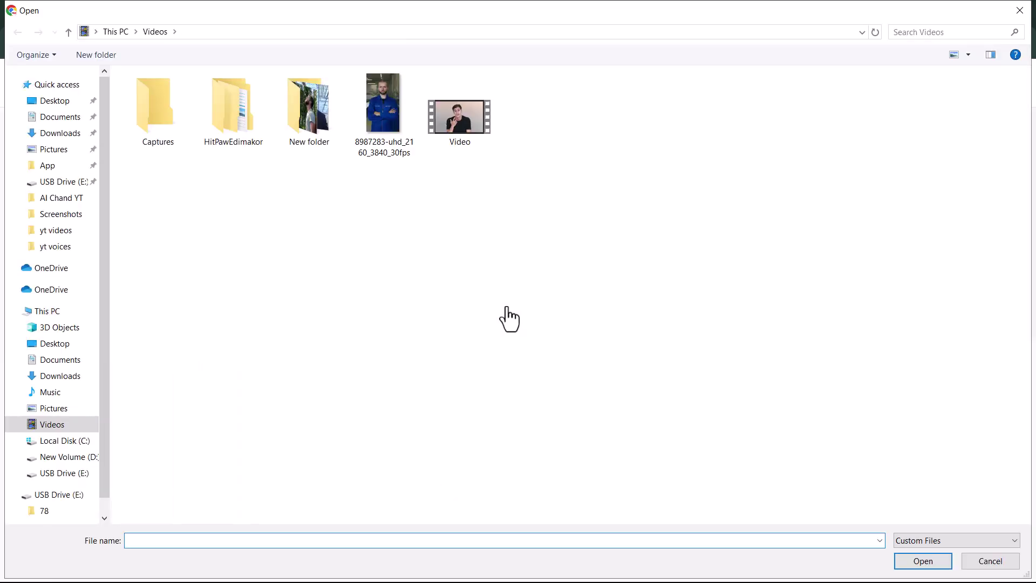
{"action": "left_click", "coordinate": [453, 122]}
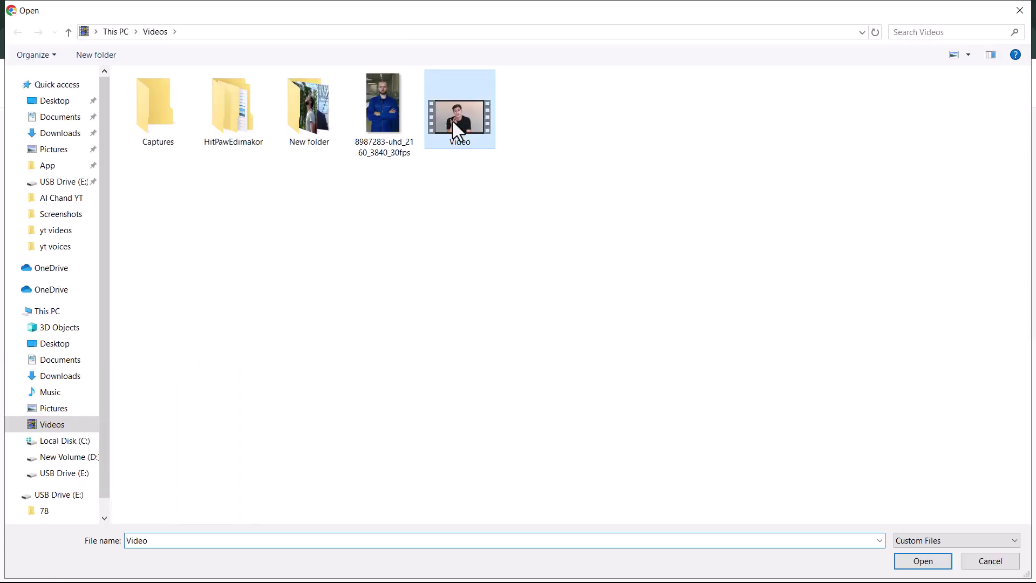
{"action": "left_click", "coordinate": [912, 560]}
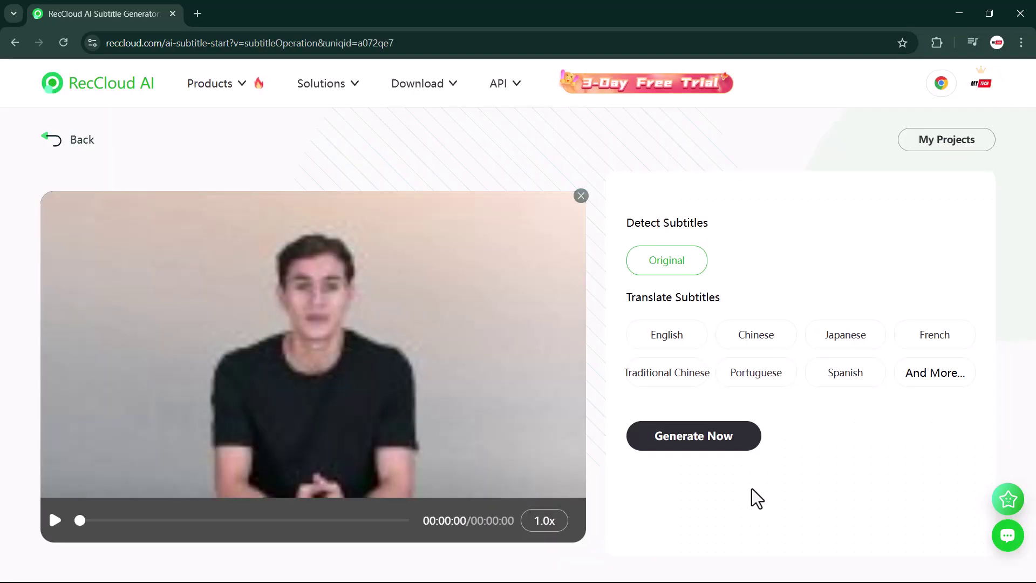
Step: Set the subtitle translation to Chinese and generate the subtitles
{"action": "left_click", "coordinate": [669, 337]}
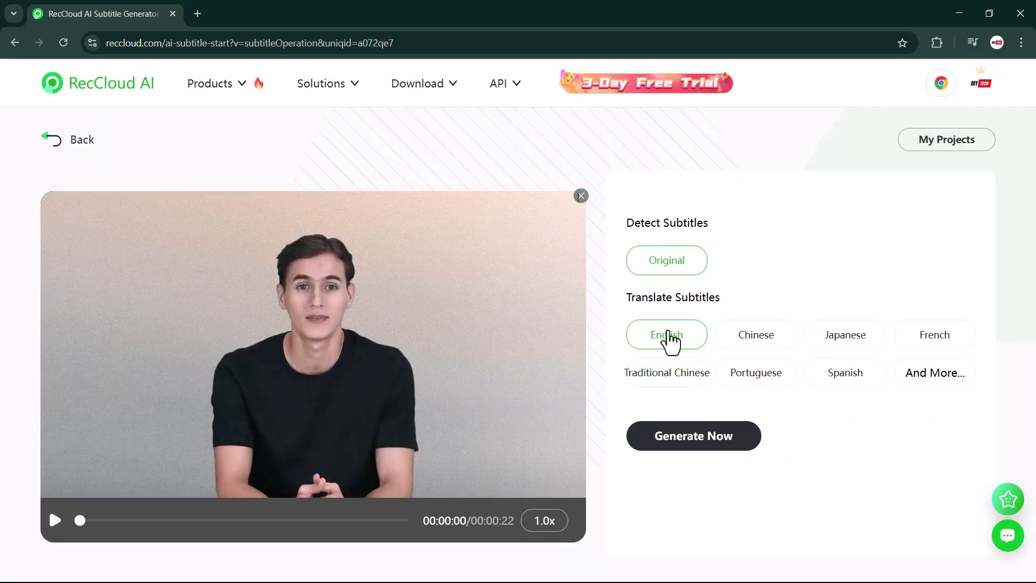
{"action": "left_click", "coordinate": [739, 346]}
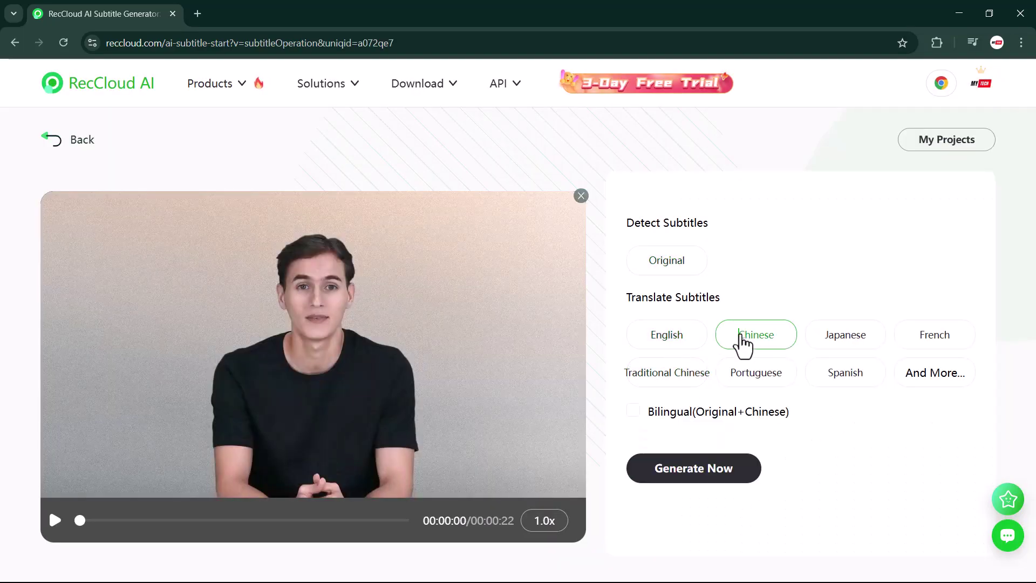
{"action": "left_click", "coordinate": [833, 342]}
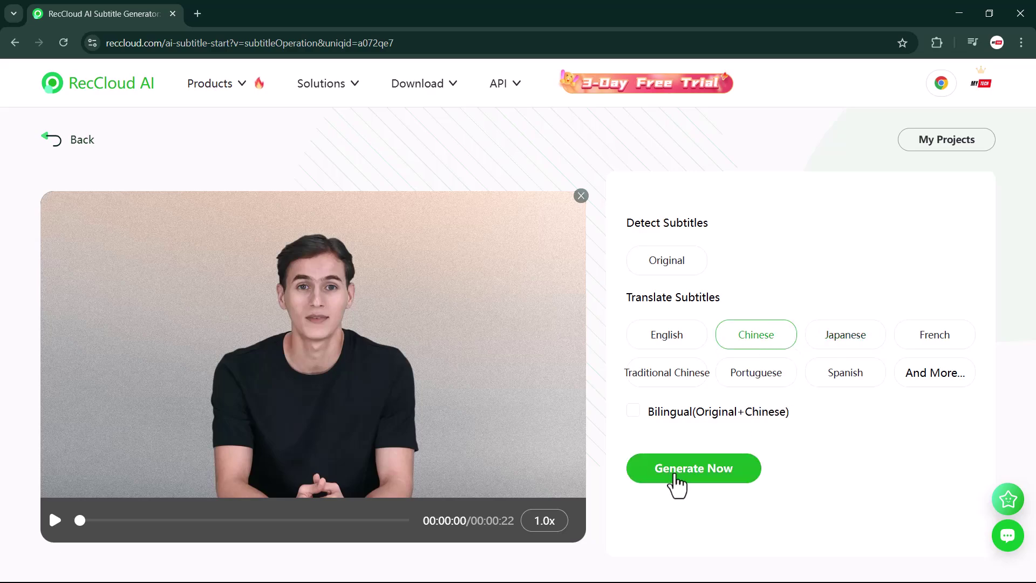
{"action": "left_click", "coordinate": [675, 475]}
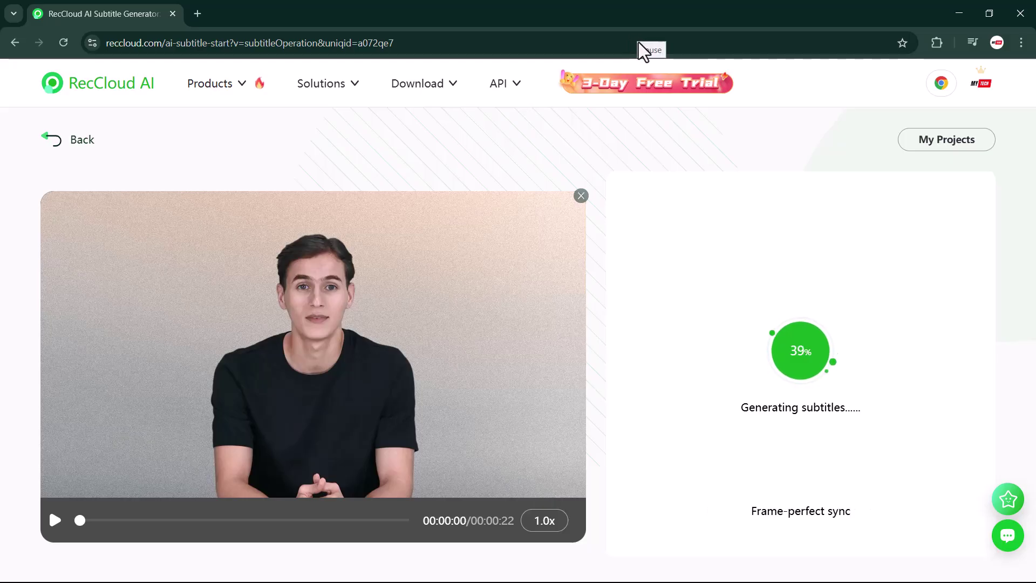
{"action": "left_click", "coordinate": [968, 182]}
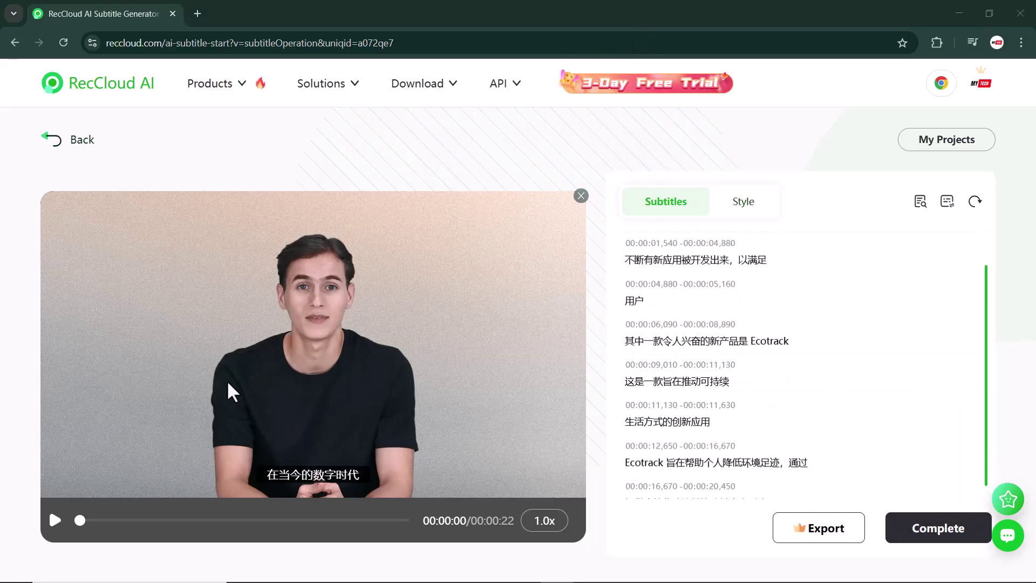
Step: Play the Ecotrack video preview with its Chinese subtitles
{"action": "left_click", "coordinate": [54, 520]}
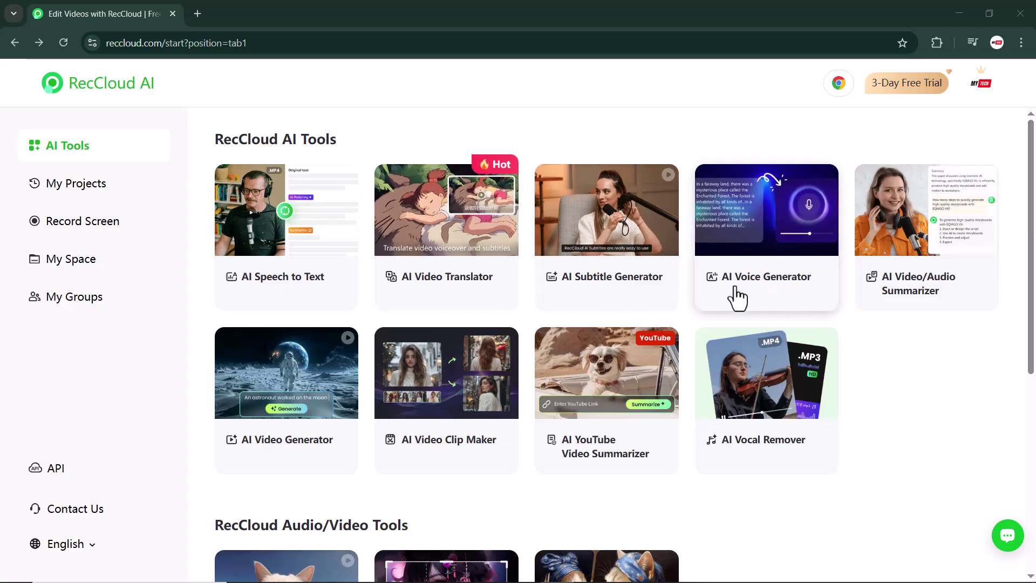
Step: Generate speech from a random brave-little-tailor story using the Ryan voice
{"action": "left_click", "coordinate": [763, 244]}
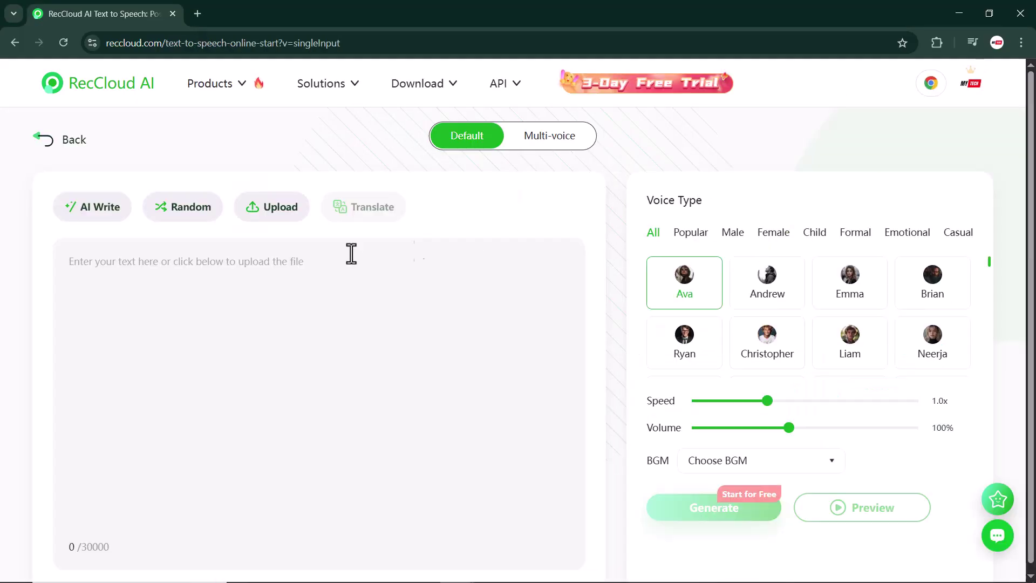
{"action": "left_click", "coordinate": [183, 206]}
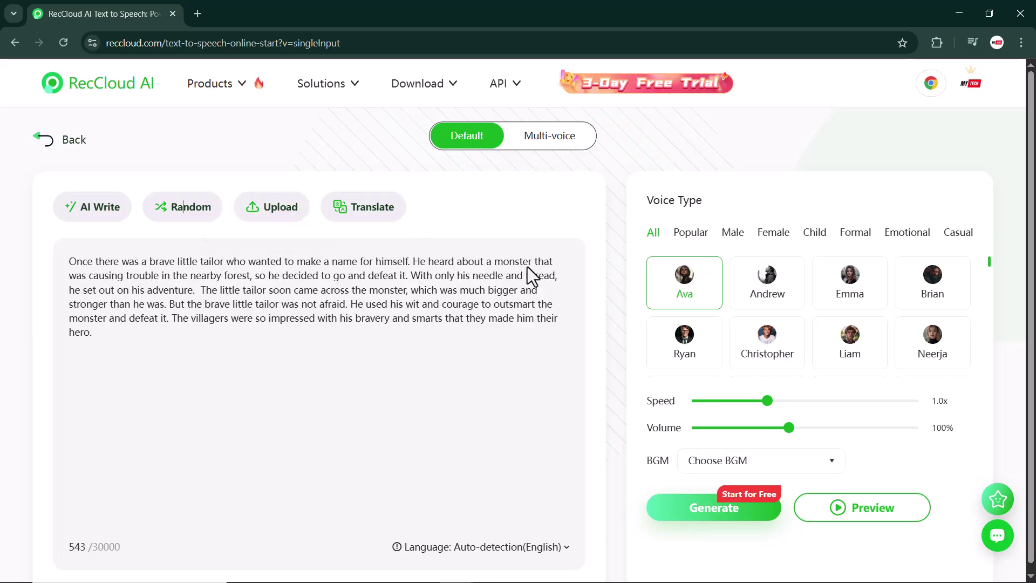
{"action": "mouse_move", "coordinate": [706, 290]}
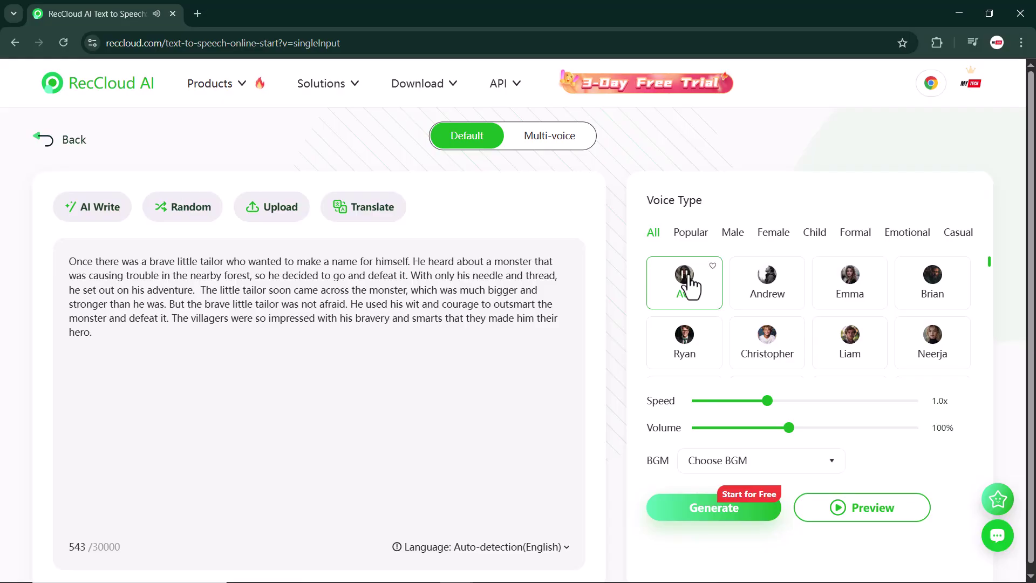
{"action": "left_click", "coordinate": [766, 343]}
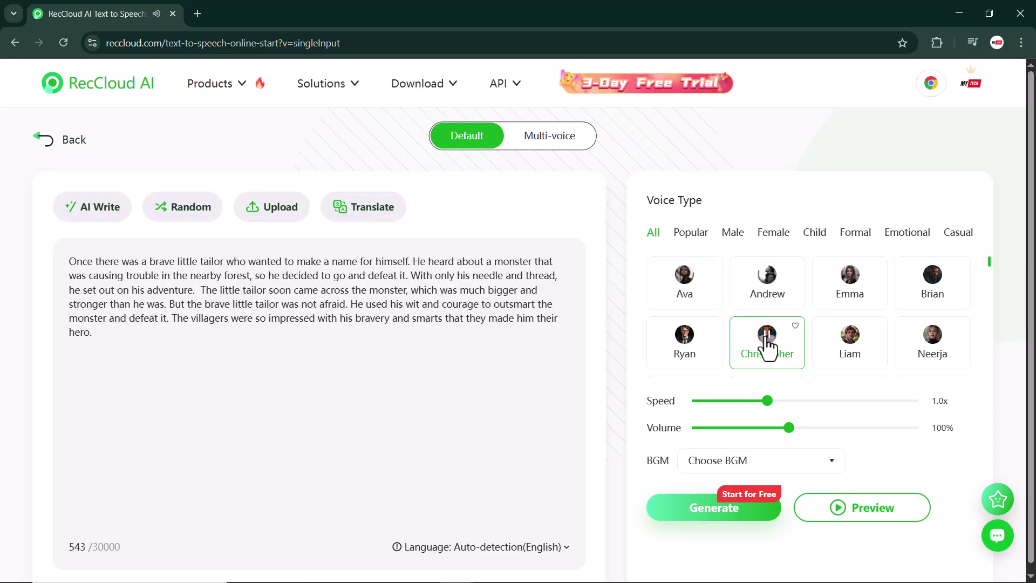
{"action": "left_click", "coordinate": [684, 341]}
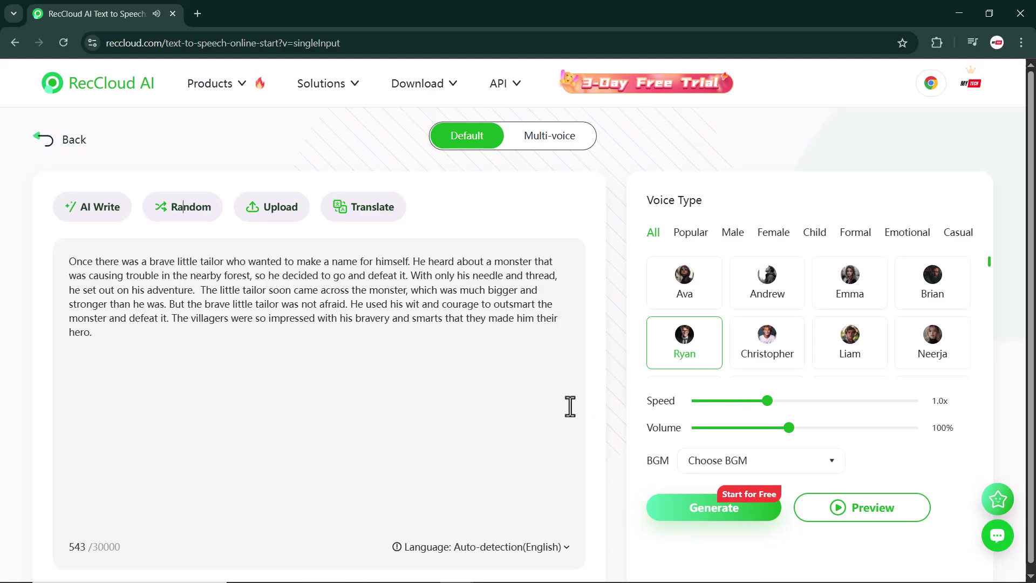
{"action": "left_click", "coordinate": [663, 504]}
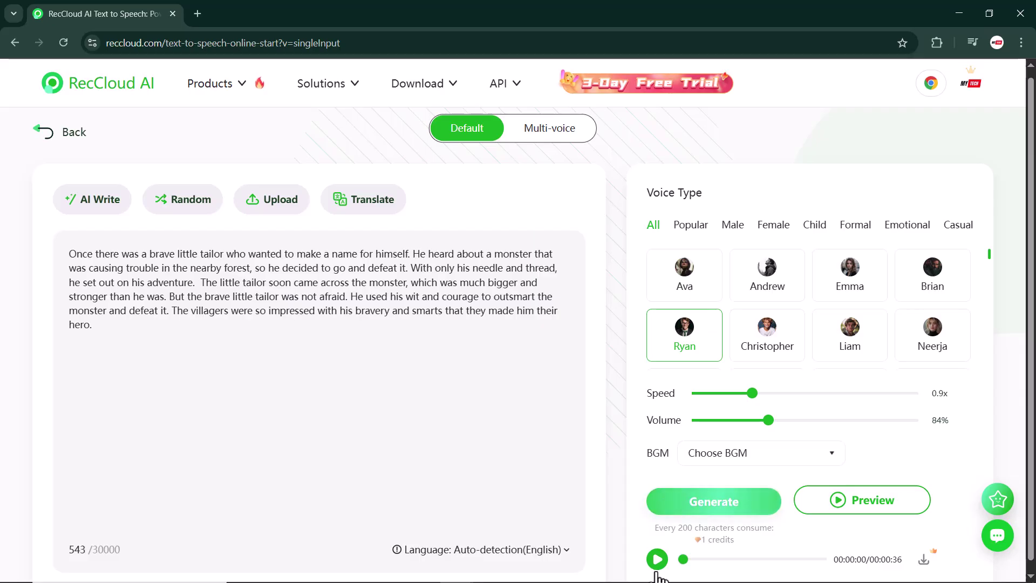
Step: Play the generated 36-second Ryan narration through to the end
{"action": "left_click", "coordinate": [657, 559]}
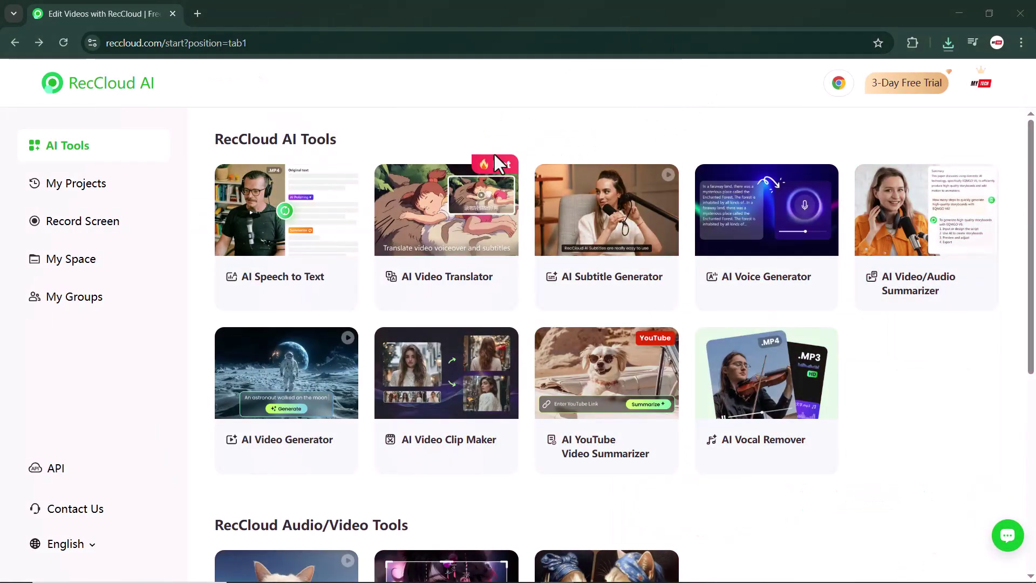
{"action": "scroll", "coordinate": [494, 155], "scroll_direction": "down", "scroll_amount": 3}
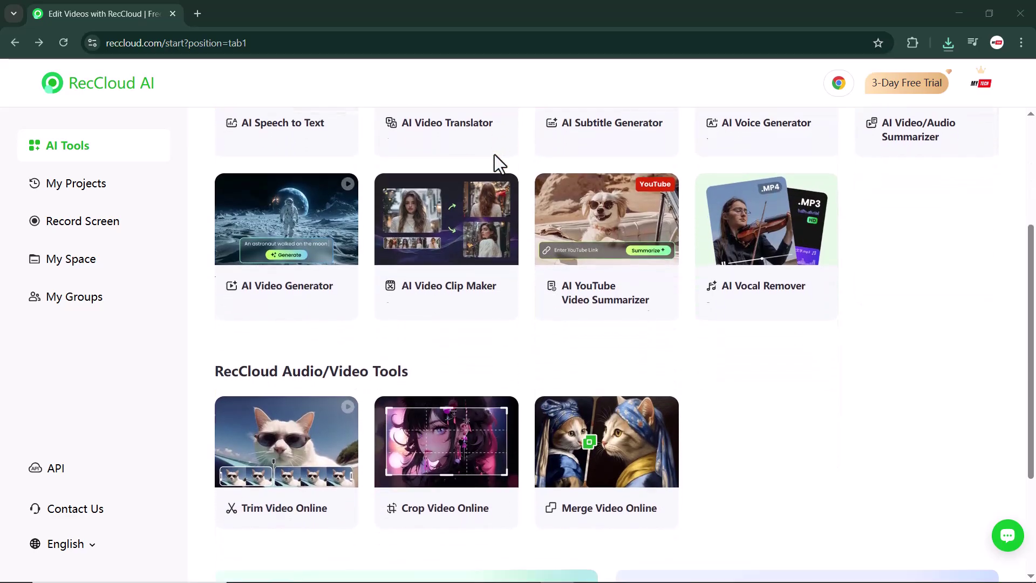
{"action": "scroll", "coordinate": [495, 154], "scroll_direction": "down", "scroll_amount": 2}
{"action": "scroll", "coordinate": [494, 154], "scroll_direction": "up", "scroll_amount": 2}
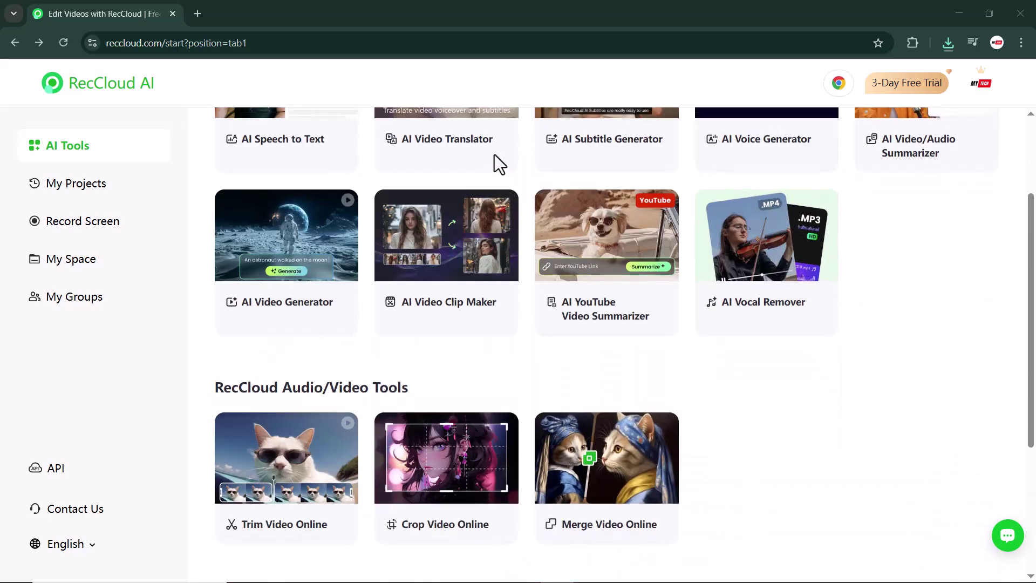
{"action": "scroll", "coordinate": [494, 154], "scroll_direction": "up", "scroll_amount": 3}
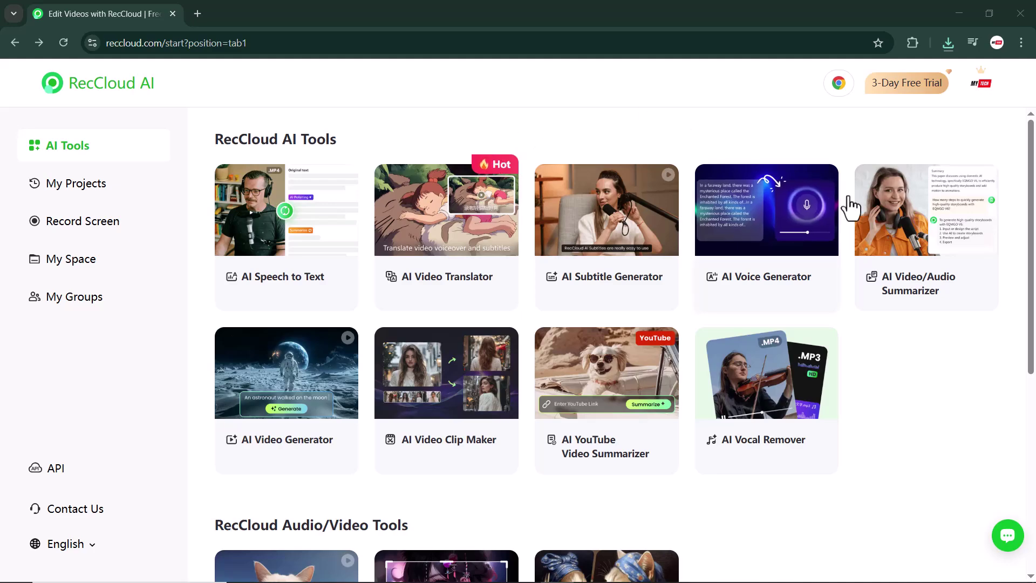
{"action": "left_click", "coordinate": [920, 252]}
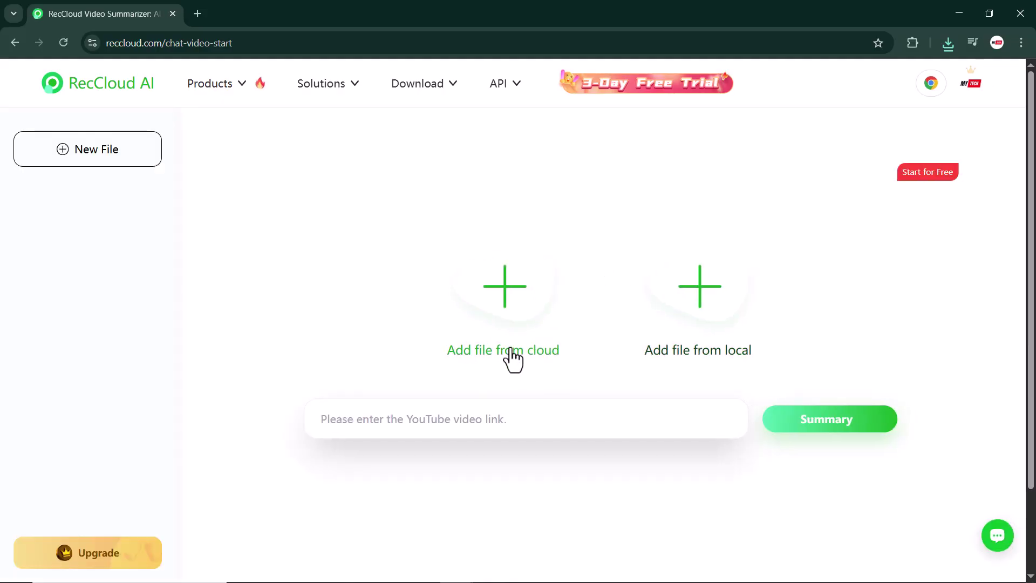
{"action": "left_click", "coordinate": [504, 313]}
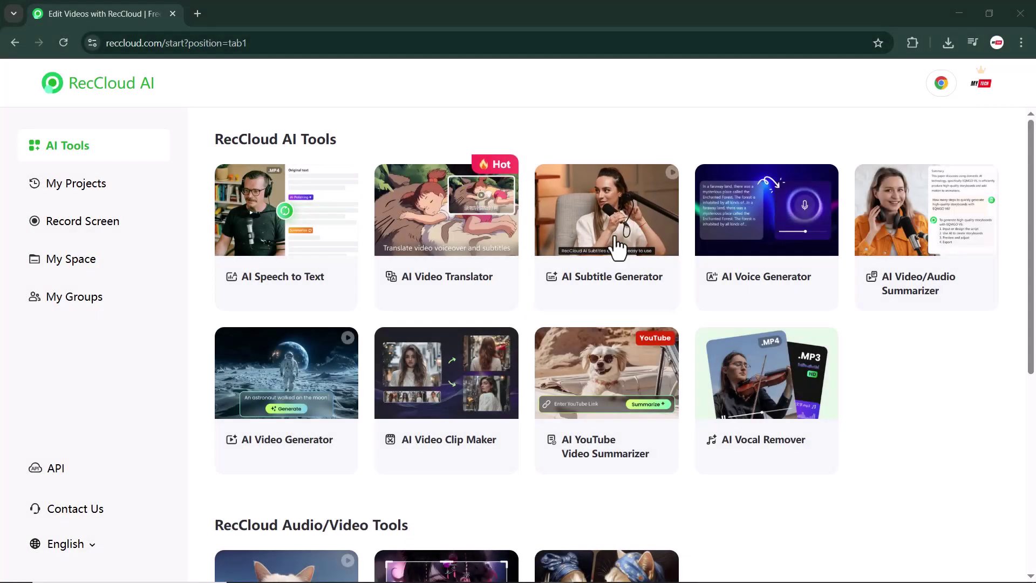
Step: Scroll the AI Tools page, then return to the reccloud.com home page
{"action": "scroll", "coordinate": [490, 294], "scroll_direction": "down", "scroll_amount": 4}
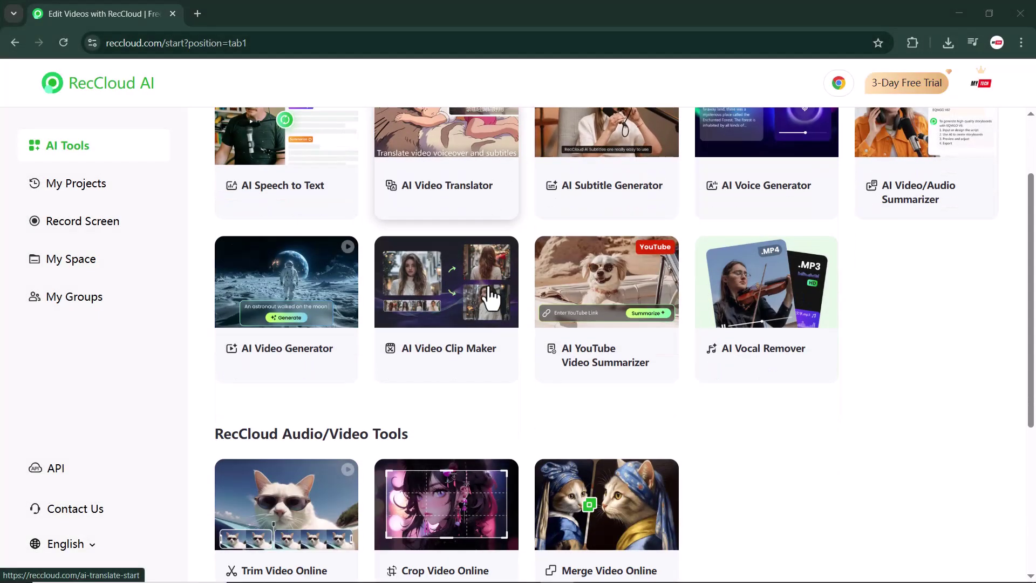
{"action": "scroll", "coordinate": [490, 298], "scroll_direction": "down", "scroll_amount": 3}
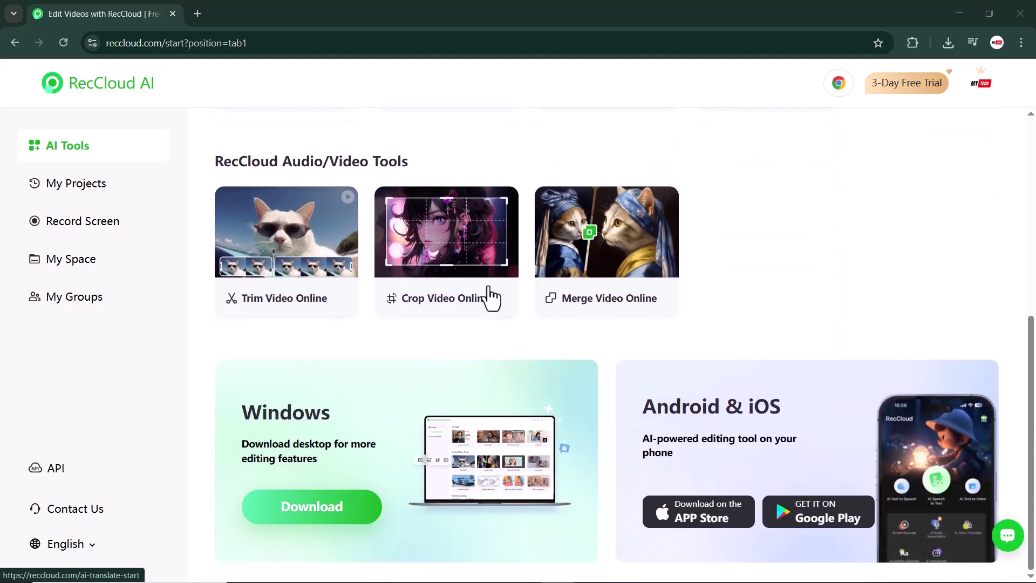
{"action": "scroll", "coordinate": [490, 299], "scroll_direction": "up", "scroll_amount": 6}
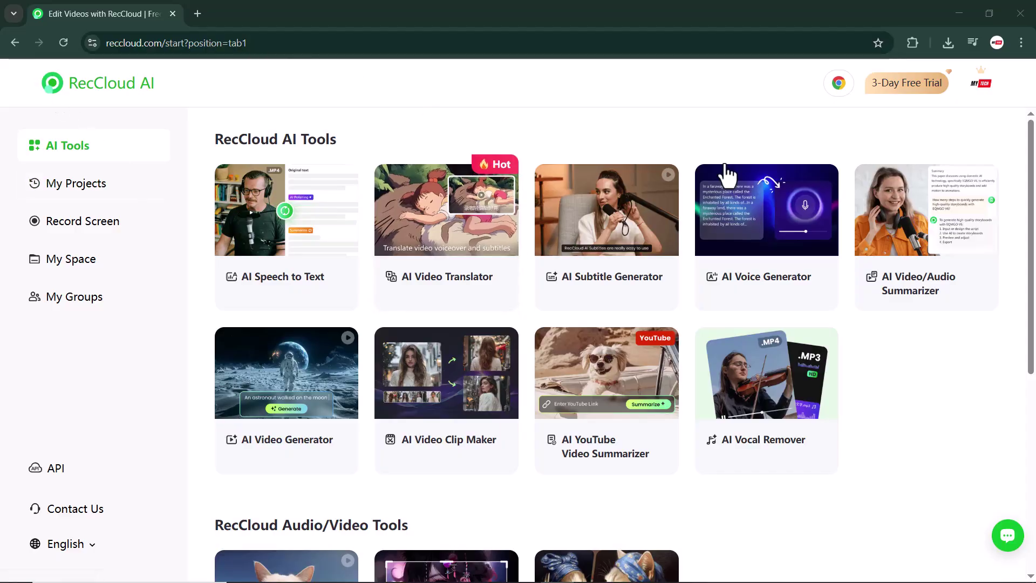
{"action": "key", "text": "alt+Left"}
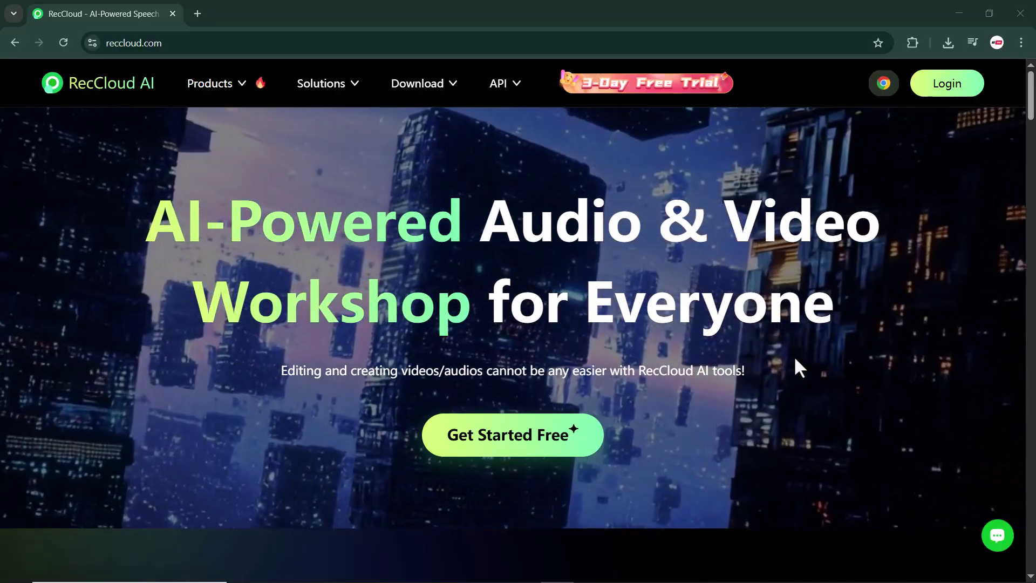
Step: Scroll the home page past the Subtitle and Voice Generator features to AI Video/Audio Summarization
{"action": "scroll", "coordinate": [795, 358], "scroll_direction": "down", "scroll_amount": 3}
{"action": "scroll", "coordinate": [795, 358], "scroll_direction": "down", "scroll_amount": 5}
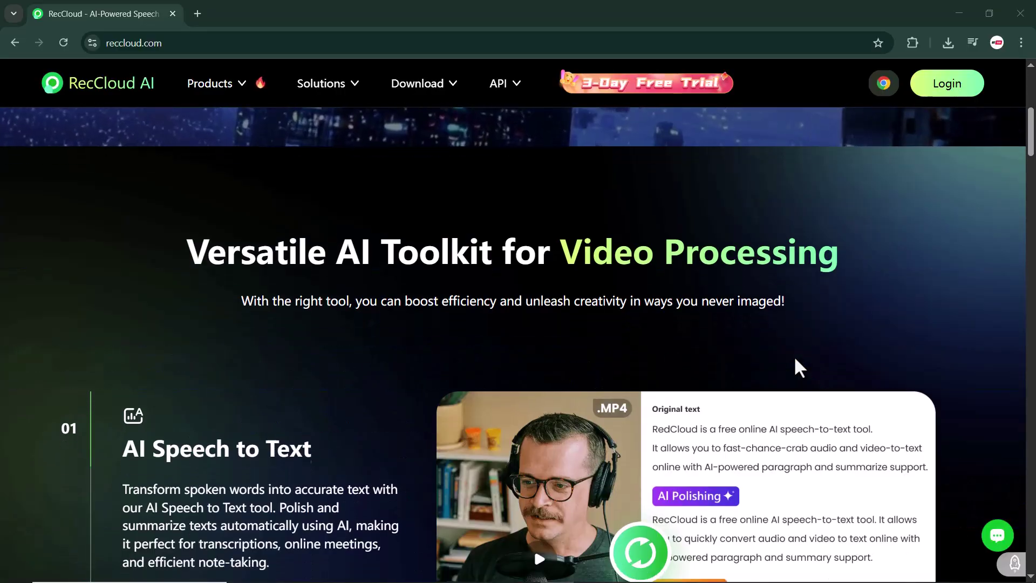
{"action": "scroll", "coordinate": [795, 359], "scroll_direction": "down", "scroll_amount": 2}
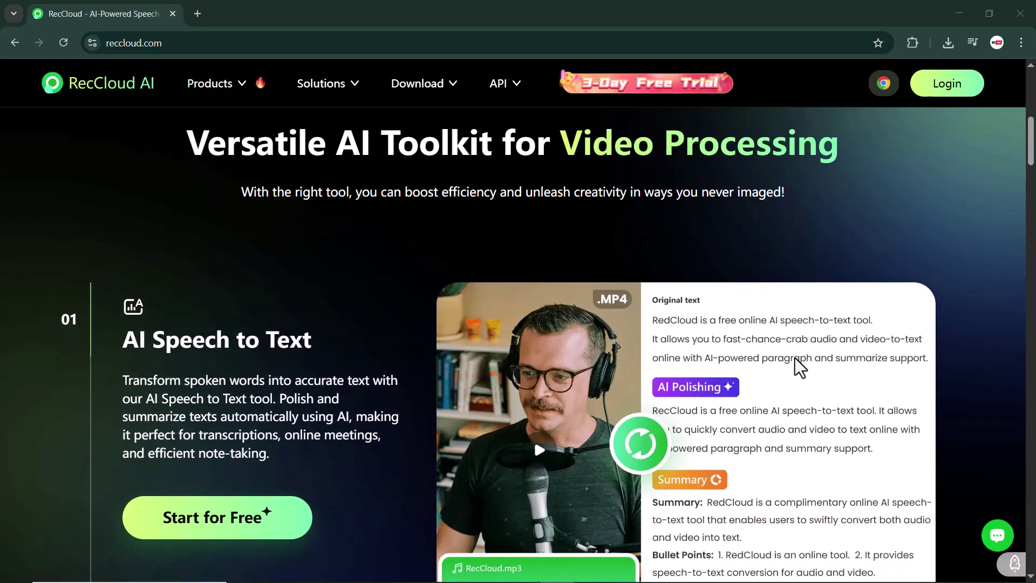
{"action": "scroll", "coordinate": [799, 368], "scroll_direction": "down", "scroll_amount": 2}
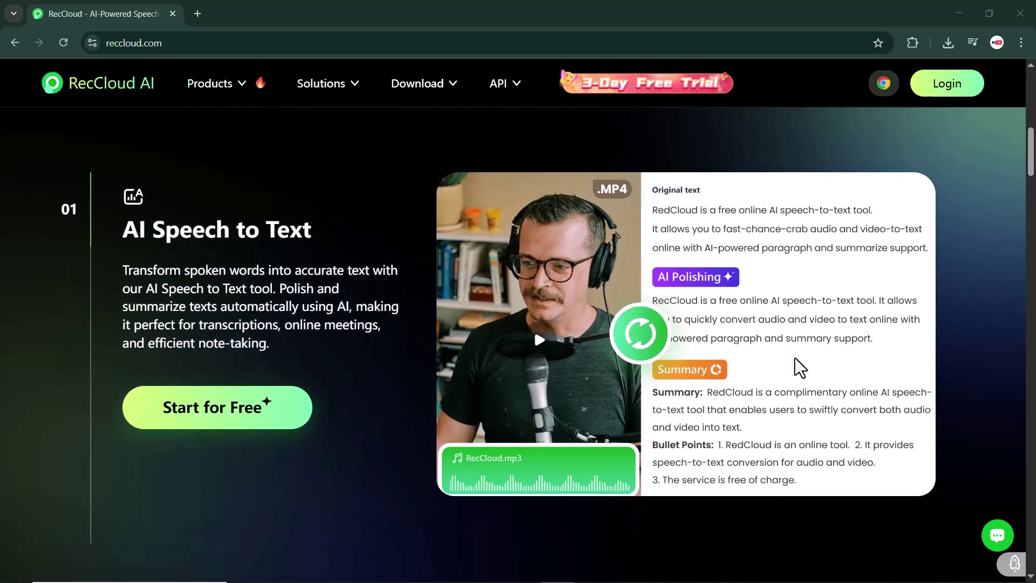
{"action": "scroll", "coordinate": [796, 361], "scroll_direction": "down", "scroll_amount": 1}
{"action": "scroll", "coordinate": [796, 361], "scroll_direction": "down", "scroll_amount": 3}
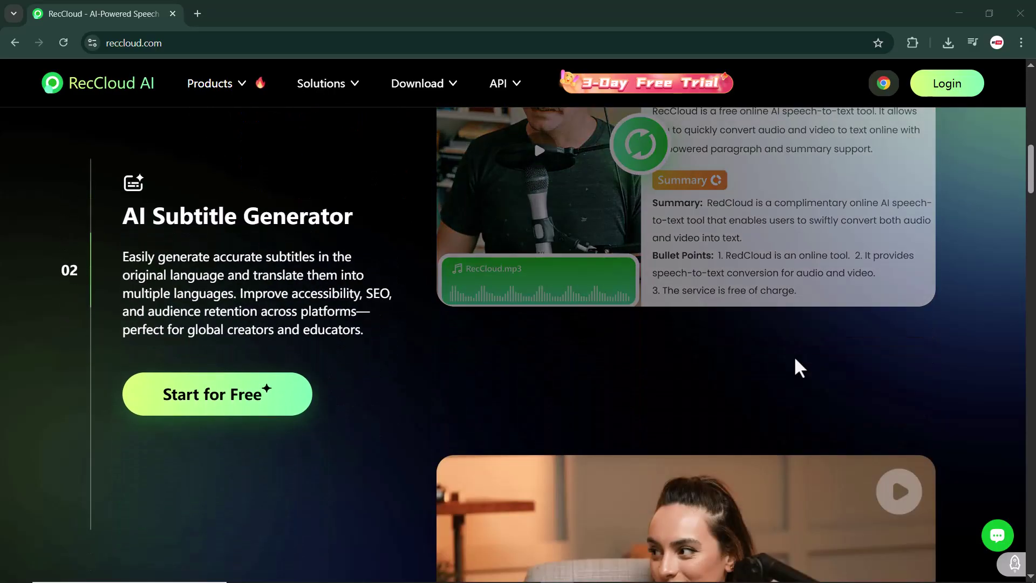
{"action": "scroll", "coordinate": [794, 355], "scroll_direction": "down", "scroll_amount": 5}
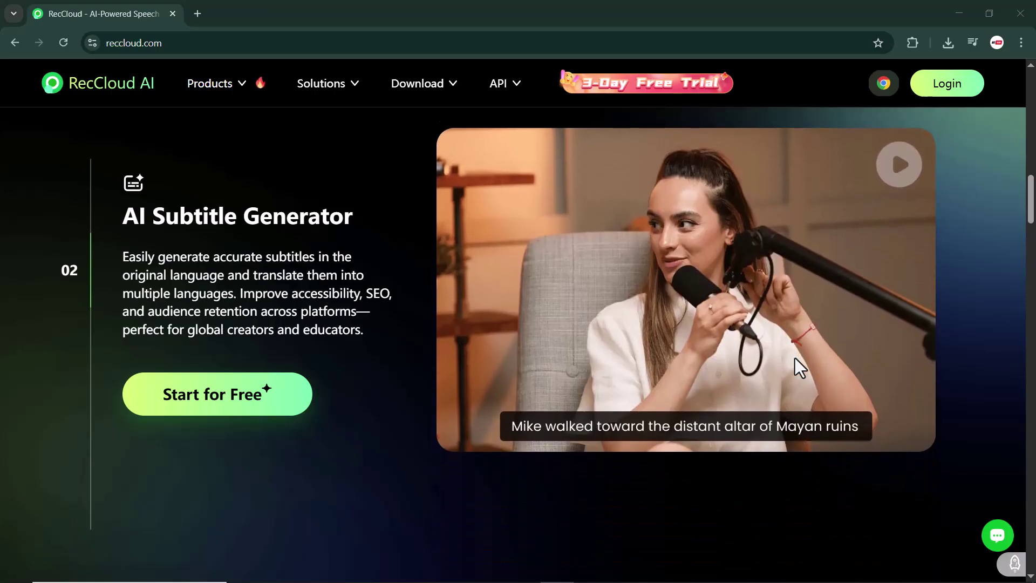
{"action": "scroll", "coordinate": [795, 357], "scroll_direction": "down", "scroll_amount": 5}
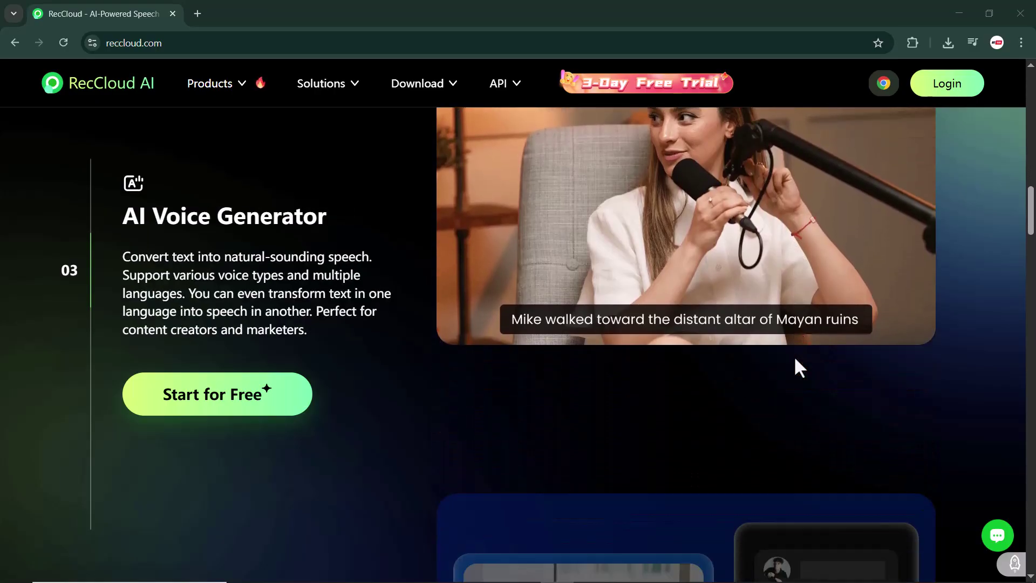
{"action": "scroll", "coordinate": [794, 355], "scroll_direction": "down", "scroll_amount": 2}
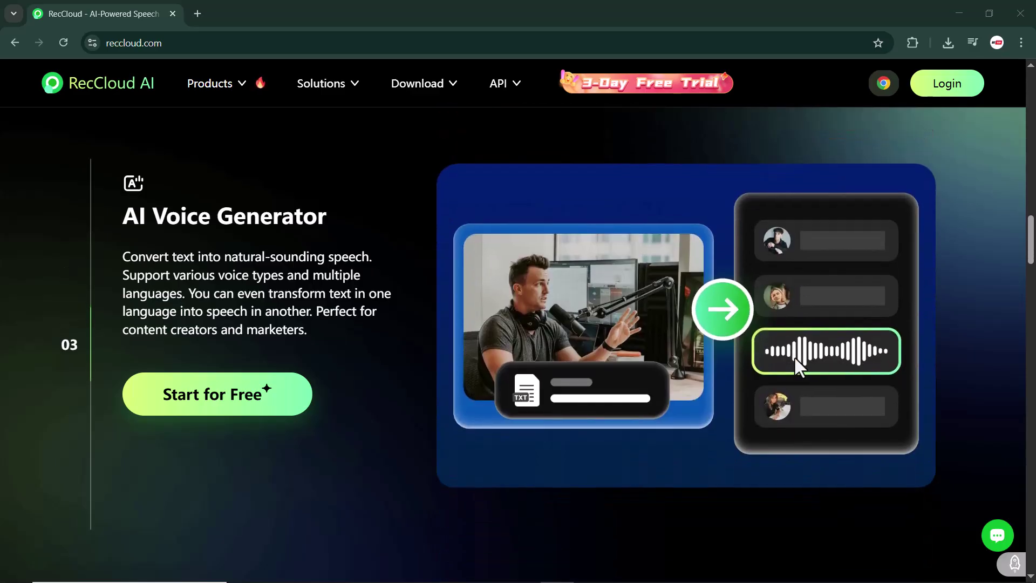
{"action": "scroll", "coordinate": [794, 355], "scroll_direction": "down", "scroll_amount": 3}
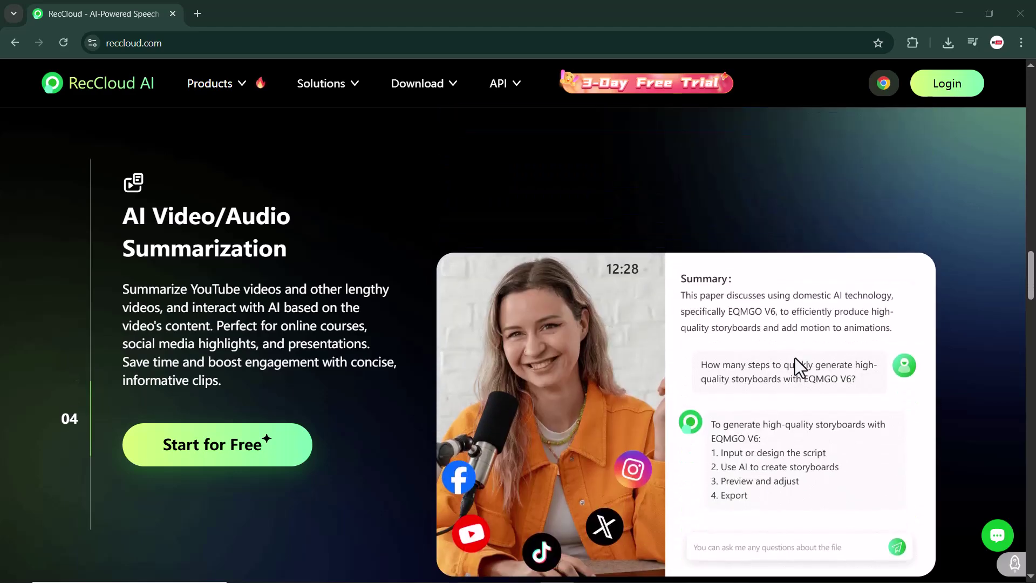
{"action": "scroll", "coordinate": [794, 358], "scroll_direction": "down", "scroll_amount": 2}
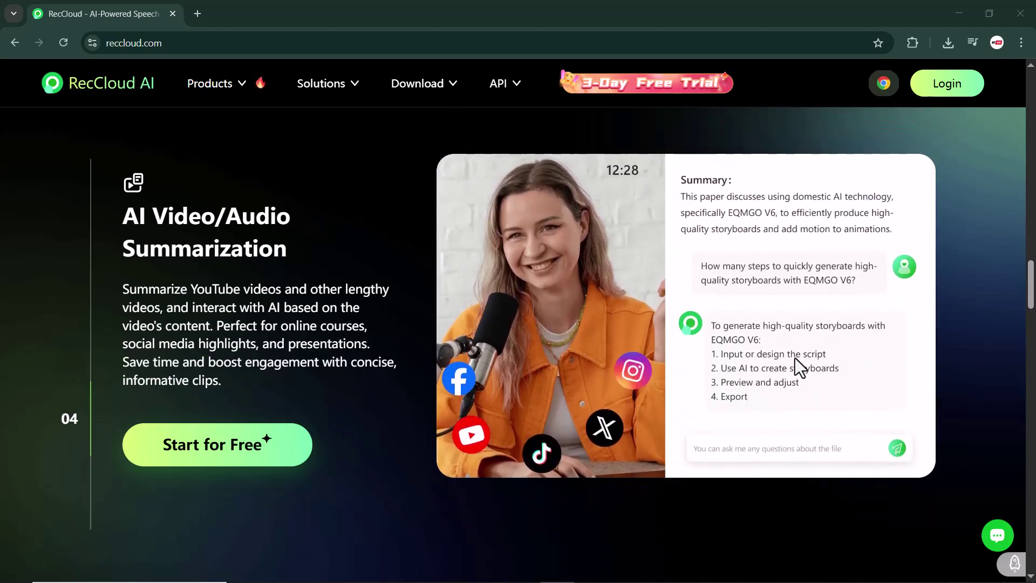